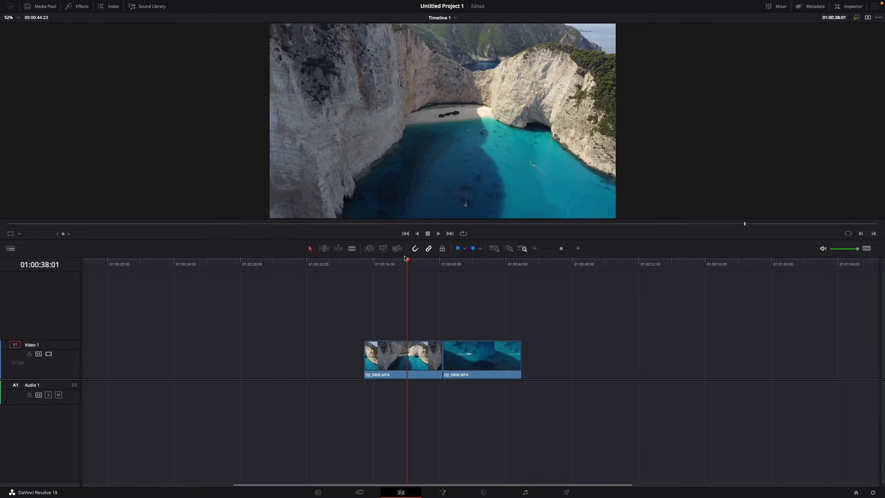
Step: Scrub the timeline to preview earlier frames of the cliff-beach clip
{"action": "mouse_move", "coordinate": [407, 260]}
{"action": "left_mouse_down"}
{"action": "mouse_move", "coordinate": [365, 265]}
{"action": "mouse_move", "coordinate": [467, 284]}
{"action": "mouse_move", "coordinate": [451, 292]}
{"action": "mouse_move", "coordinate": [463, 294]}
{"action": "left_mouse_up"}
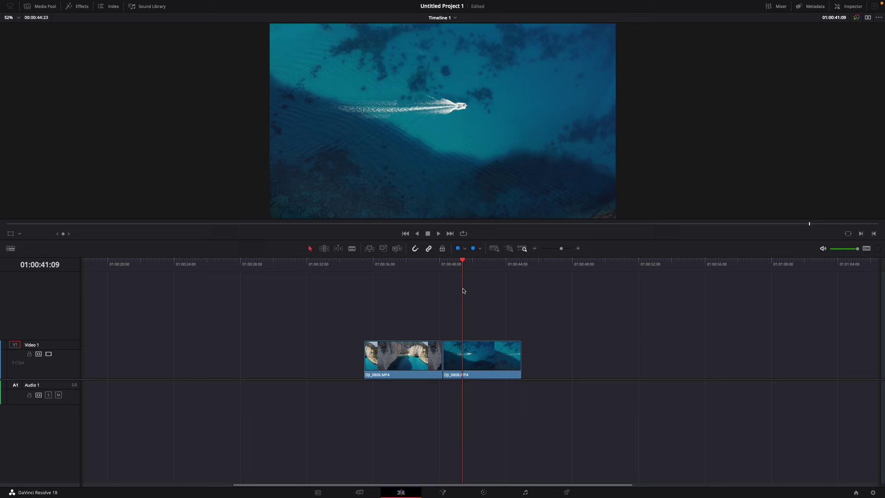
{"action": "left_click", "coordinate": [404, 261]}
{"action": "left_click_drag", "start_coordinate": [405, 261], "coordinate": [400, 261]}
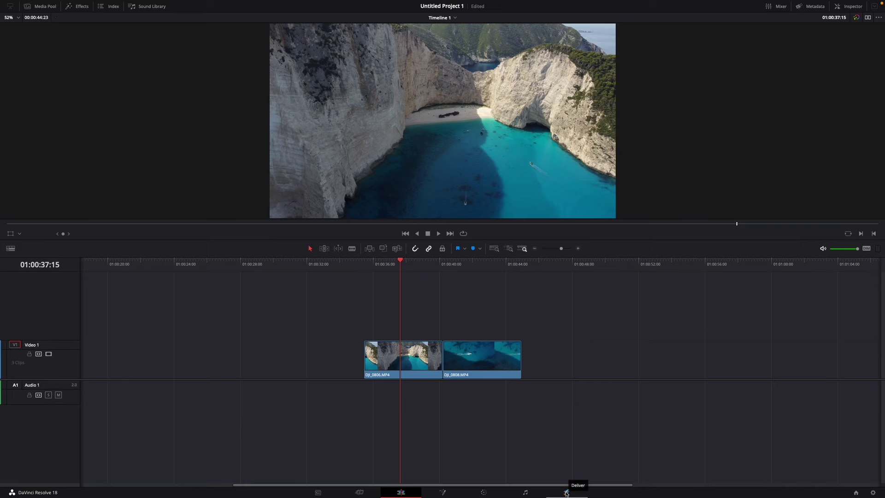
Step: On the Deliver page, keep MP4 as the format and browse the resolution options
{"action": "left_click", "coordinate": [567, 491]}
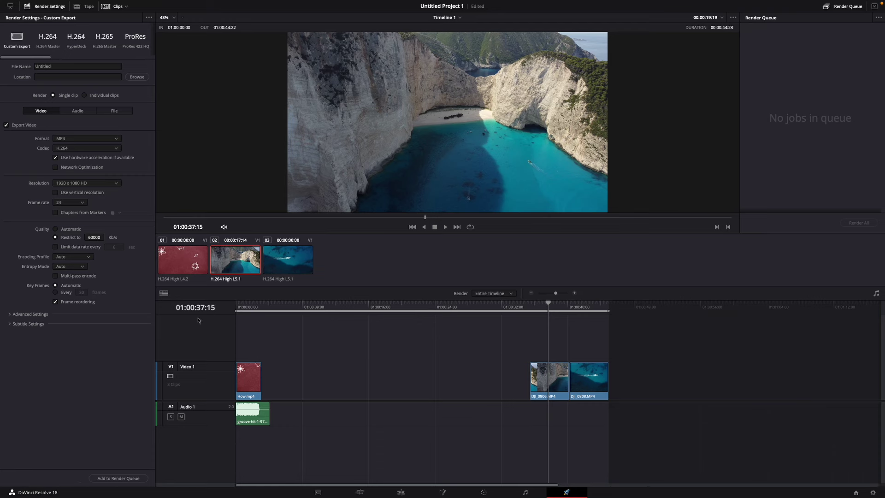
{"action": "scroll", "coordinate": [198, 320], "scroll_direction": "right", "scroll_amount": 5}
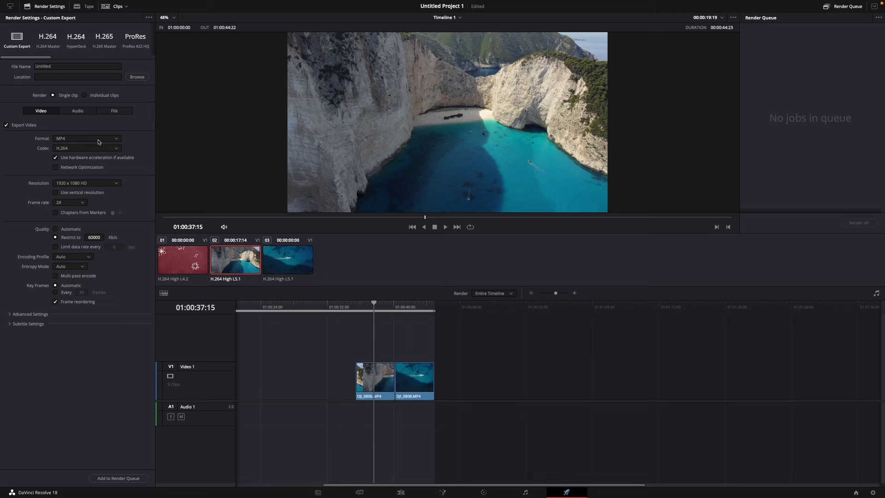
{"action": "left_click", "coordinate": [75, 138]}
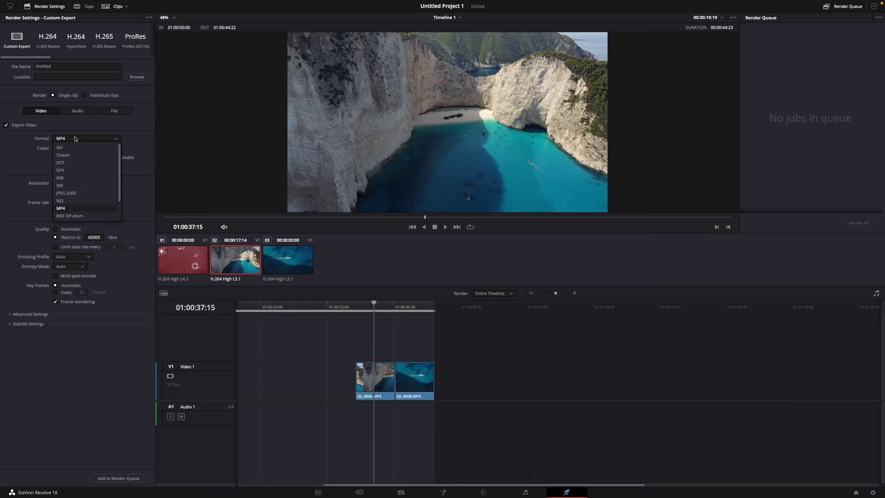
{"action": "left_click", "coordinate": [67, 209]}
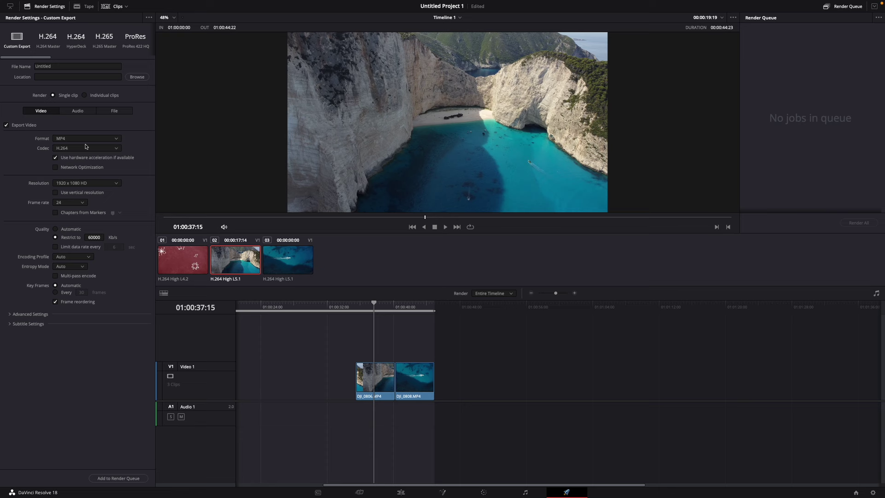
{"action": "left_click", "coordinate": [95, 183]}
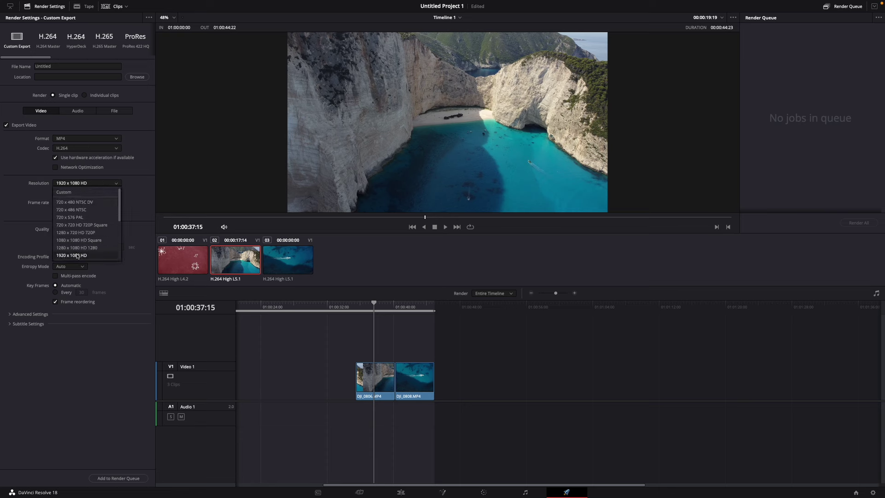
{"action": "scroll", "coordinate": [81, 256], "scroll_direction": "down", "scroll_amount": 1}
{"action": "scroll", "coordinate": [81, 257], "scroll_direction": "down", "scroll_amount": 1}
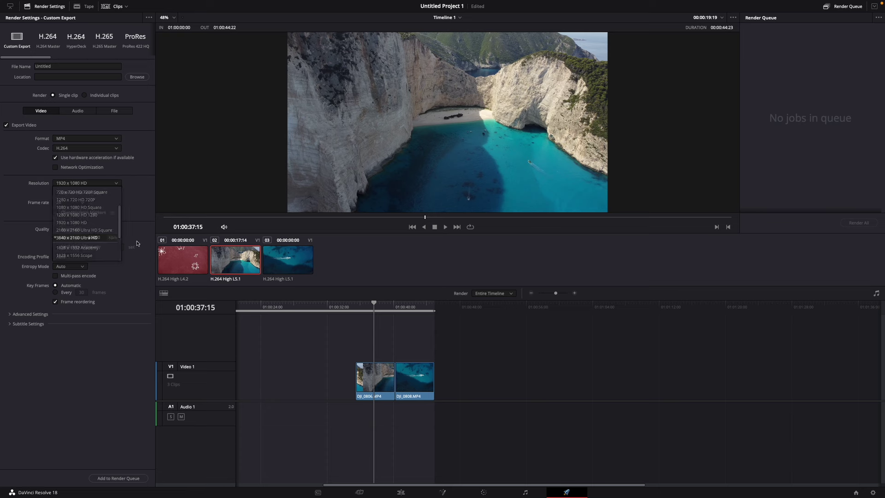
Step: Keep 1920 x 1080 HD and queue a job saving Video.mp4 to Movies
{"action": "left_click", "coordinate": [95, 180]}
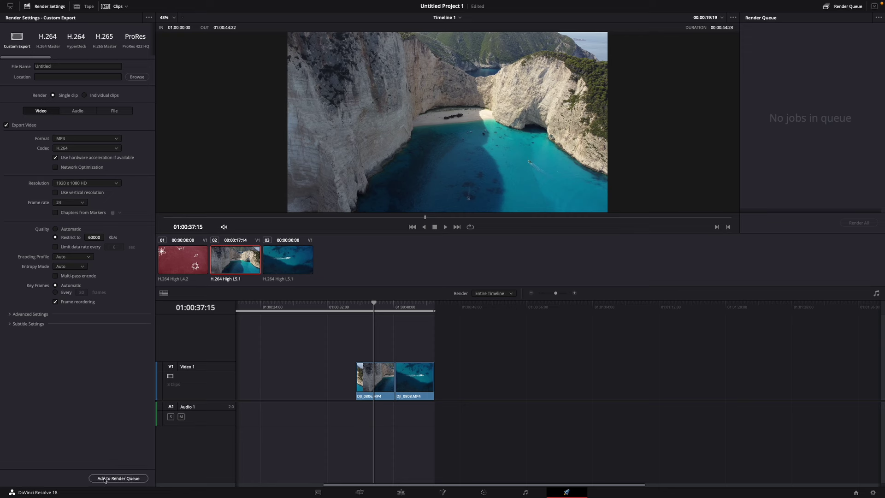
{"action": "left_click", "coordinate": [120, 479]}
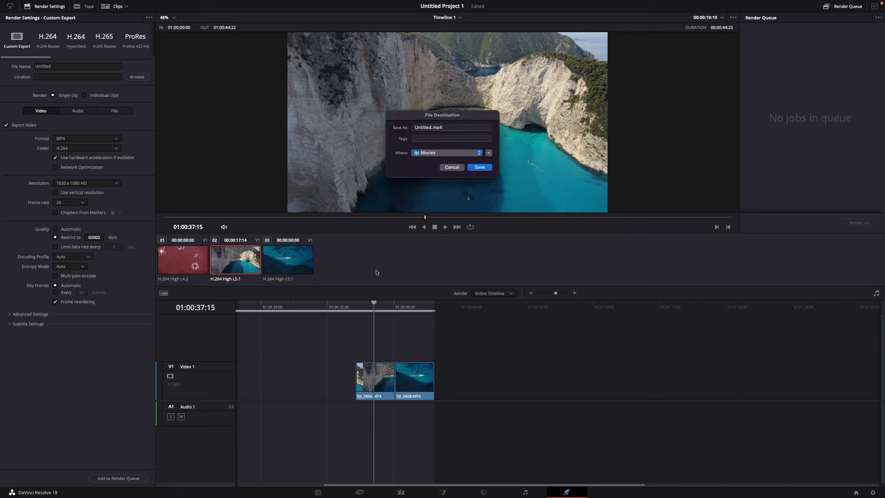
{"action": "left_click", "coordinate": [442, 153]}
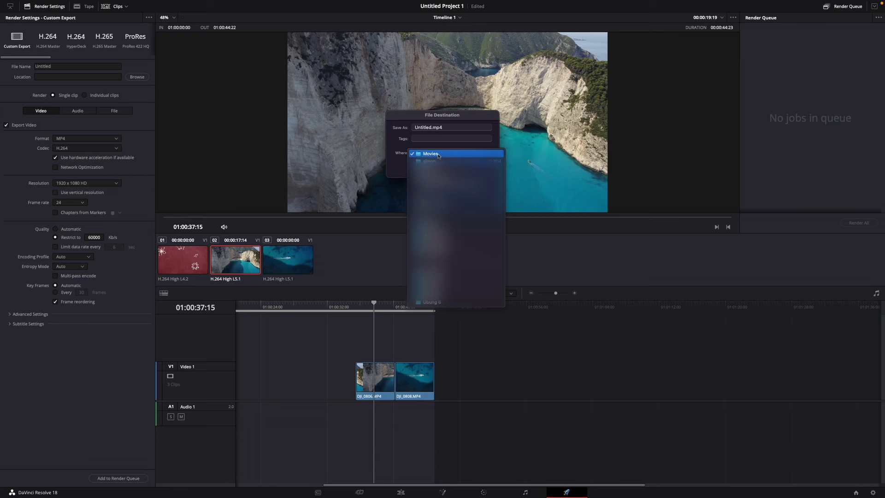
{"action": "left_click", "coordinate": [457, 239]}
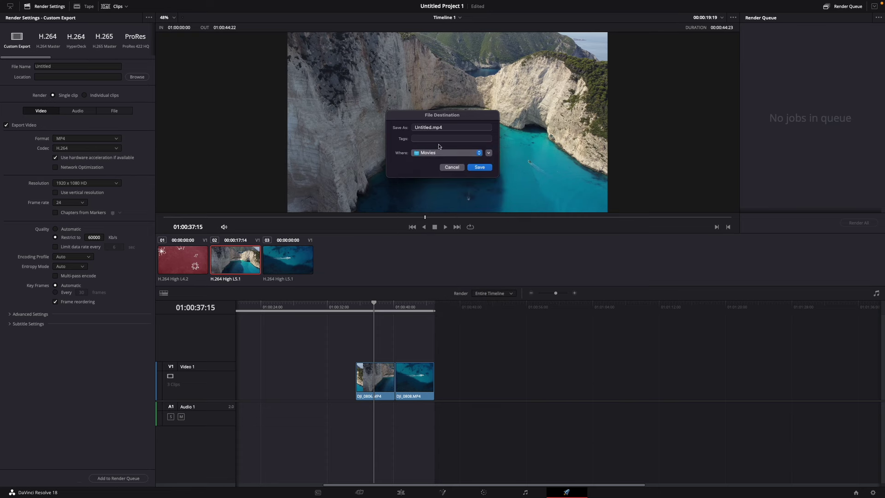
{"action": "double_click", "coordinate": [432, 128]}
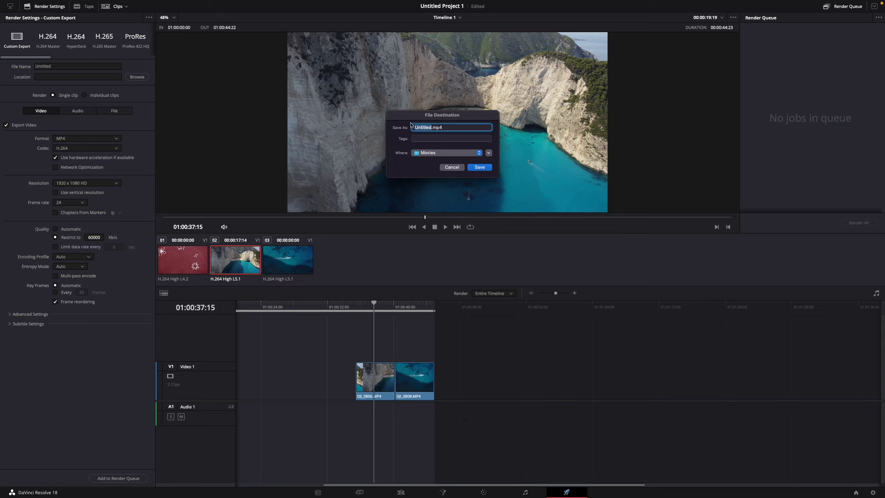
{"action": "type", "text": "Video"}
{"action": "left_click", "coordinate": [480, 169]}
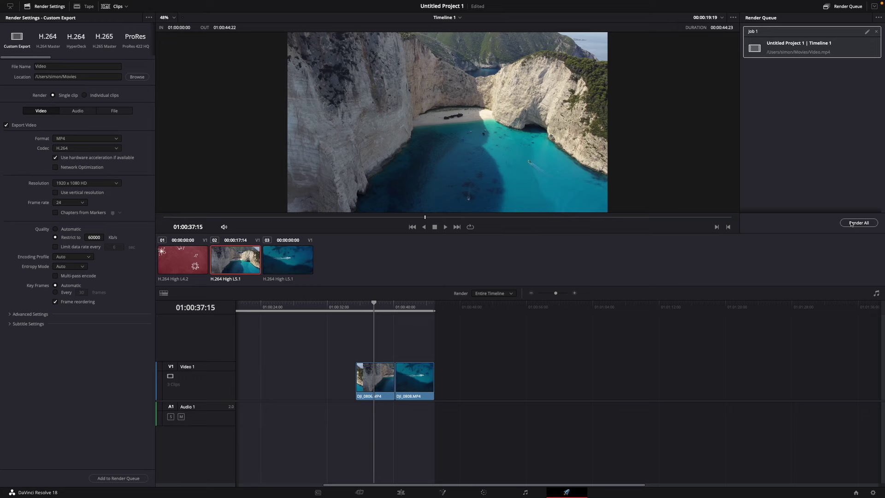
Step: Start rendering the queued Video.mp4 job with Render All
{"action": "left_click", "coordinate": [853, 224]}
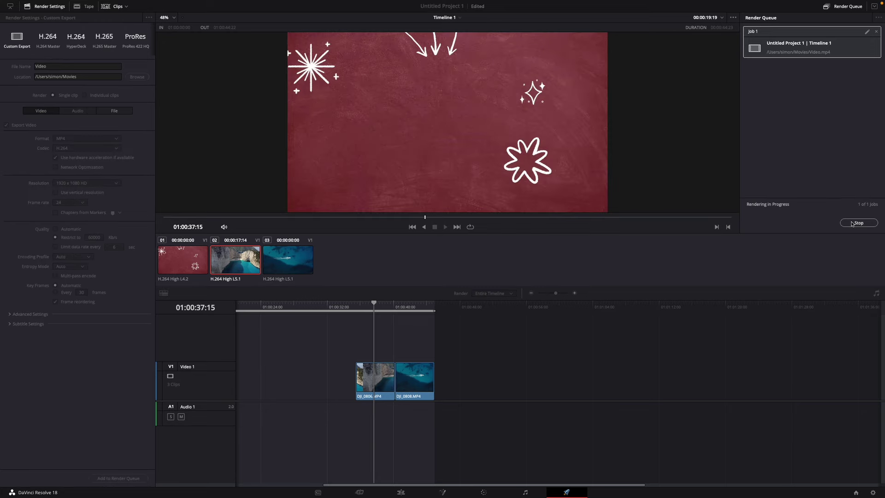